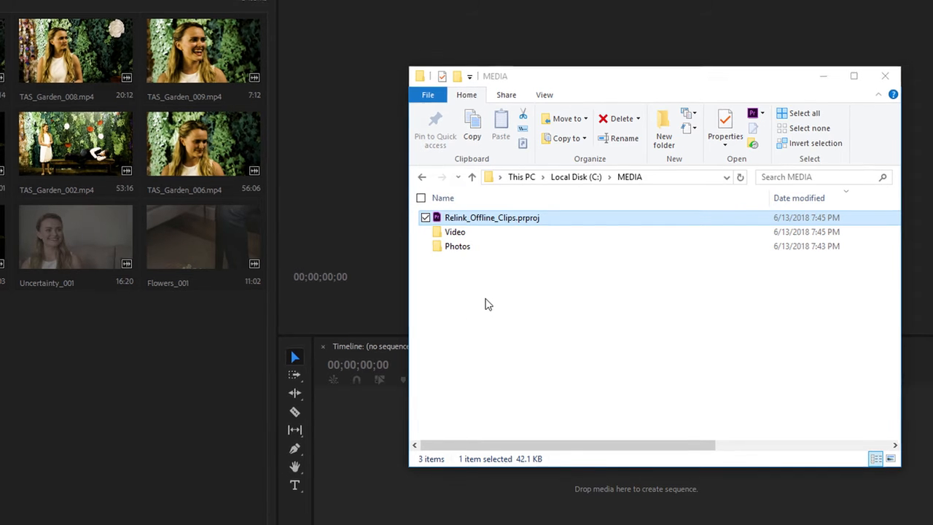
Step: Switch to File Explorer and rename the Photos folder in C:\MEDIA as "Photos old"
{"action": "left_click", "coordinate": [239, 362]}
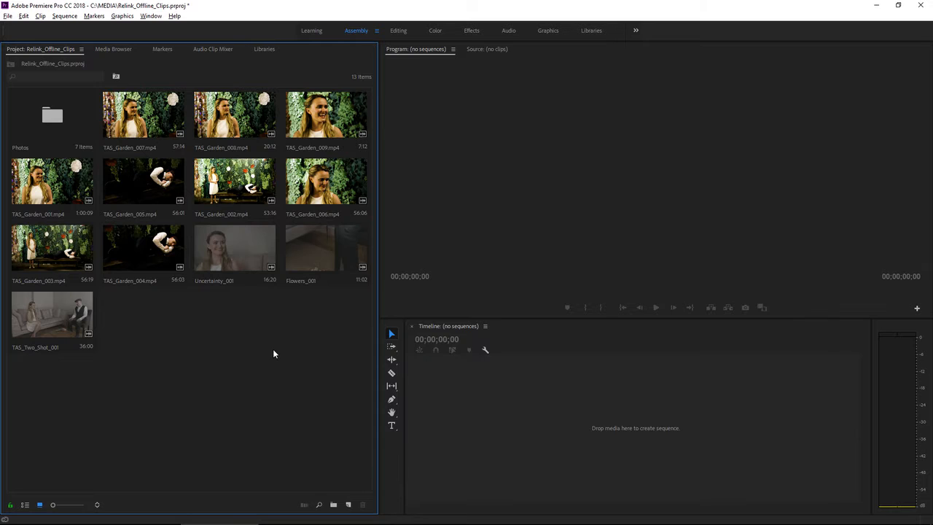
{"action": "key", "text": "alt+Tab"}
{"action": "left_click", "coordinate": [524, 330]}
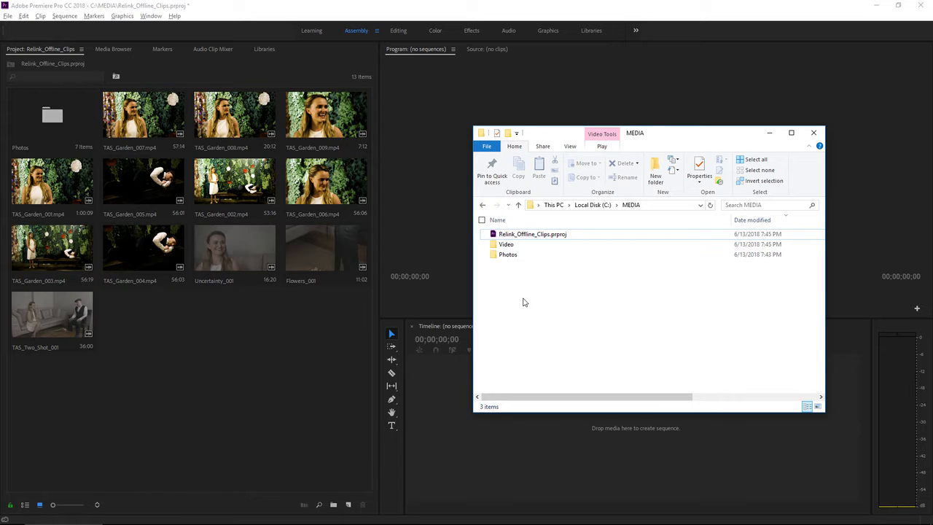
{"action": "left_click", "coordinate": [515, 257]}
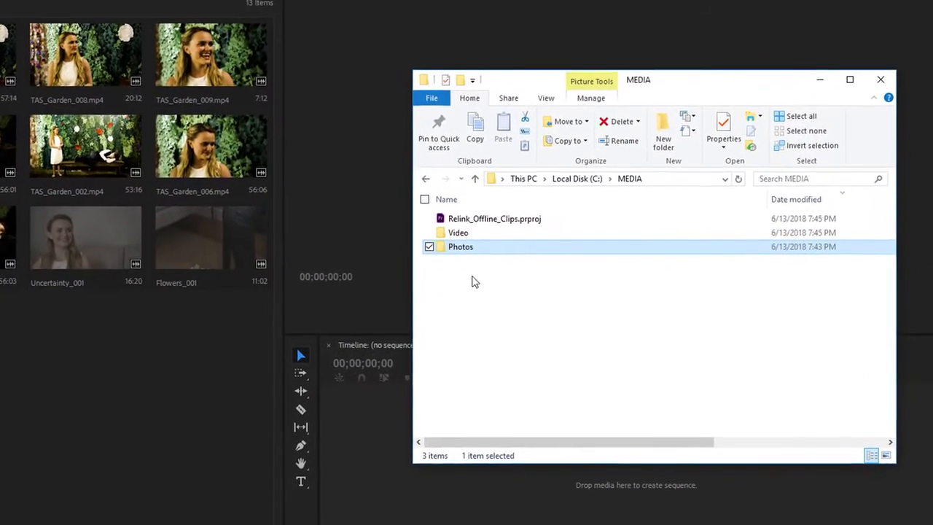
{"action": "left_click", "coordinate": [466, 249]}
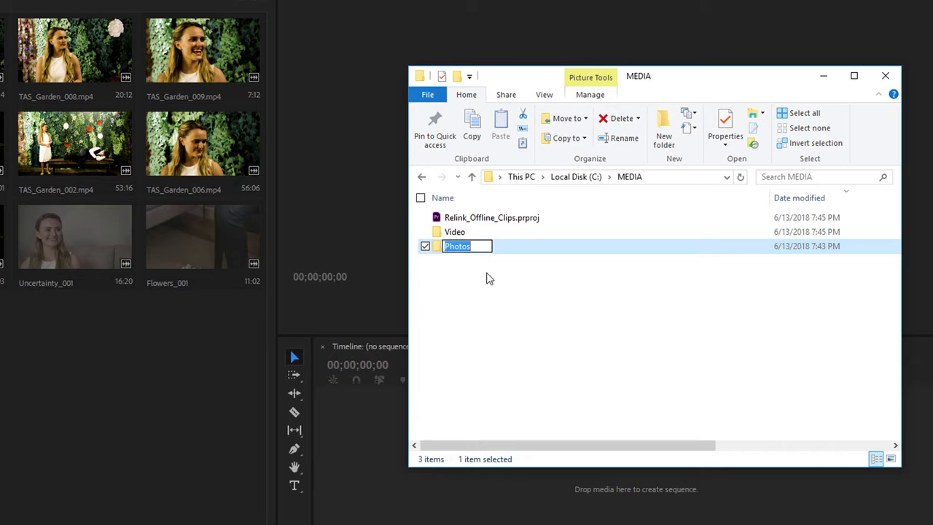
{"action": "key", "text": "End"}
{"action": "type", "text": "old"}
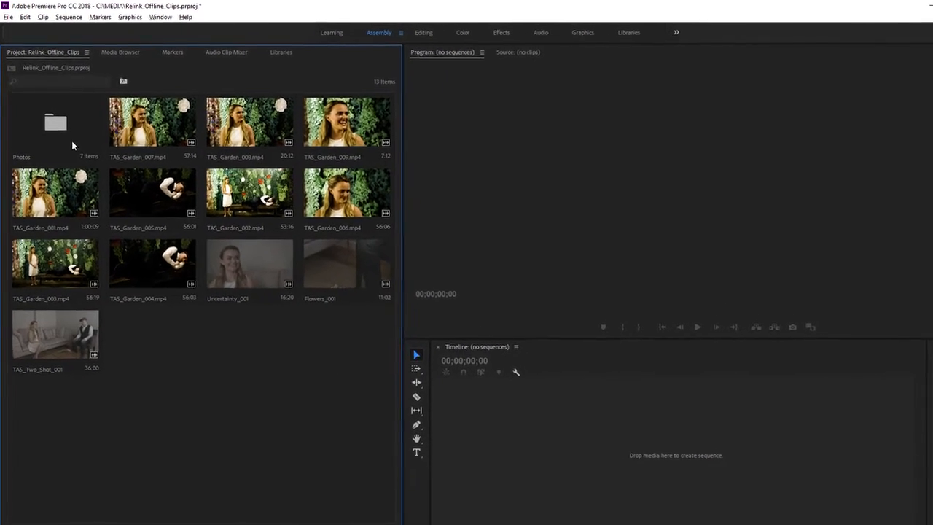
Step: Switch to Premiere Pro, check the photo clips inside the Photos bin and return to the project's root level
{"action": "double_click", "coordinate": [68, 136]}
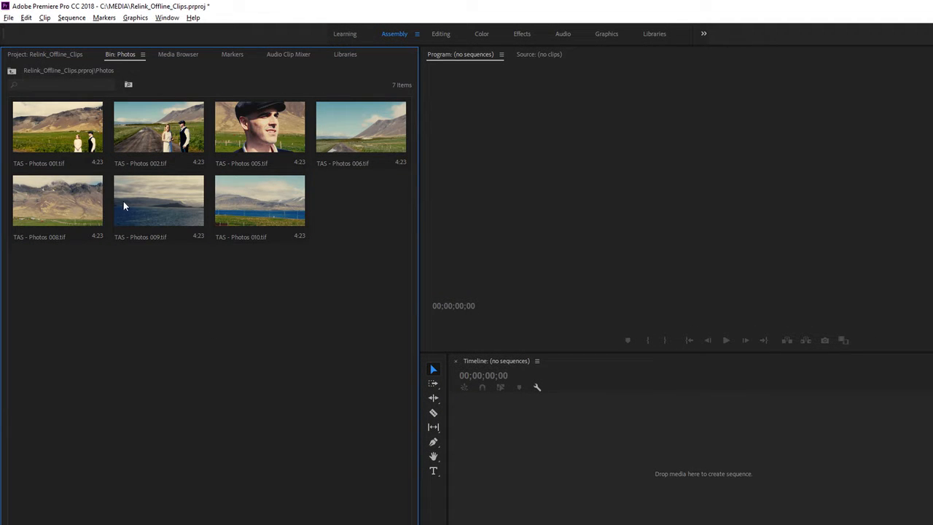
{"action": "left_click", "coordinate": [11, 71]}
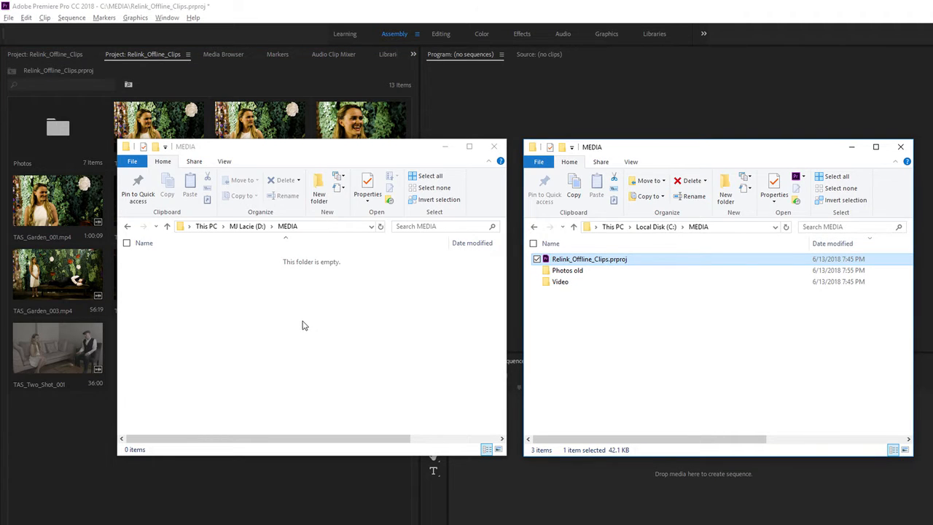
Step: In File Explorer, move the Video folder from C:\MEDIA to the MEDIA folder on drive D:
{"action": "left_click", "coordinate": [548, 284]}
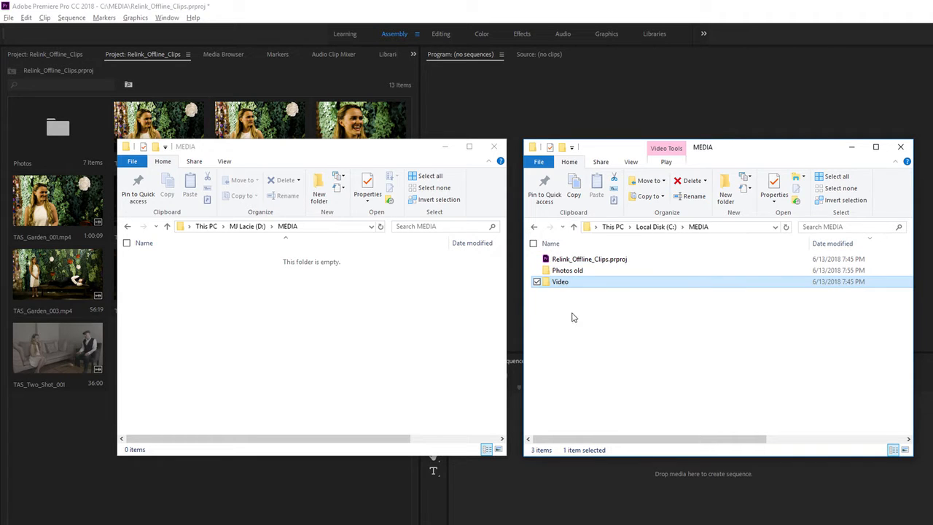
{"action": "left_click_drag", "start_coordinate": [550, 288], "coordinate": [338, 373]}
{"action": "key", "text": "shift"}
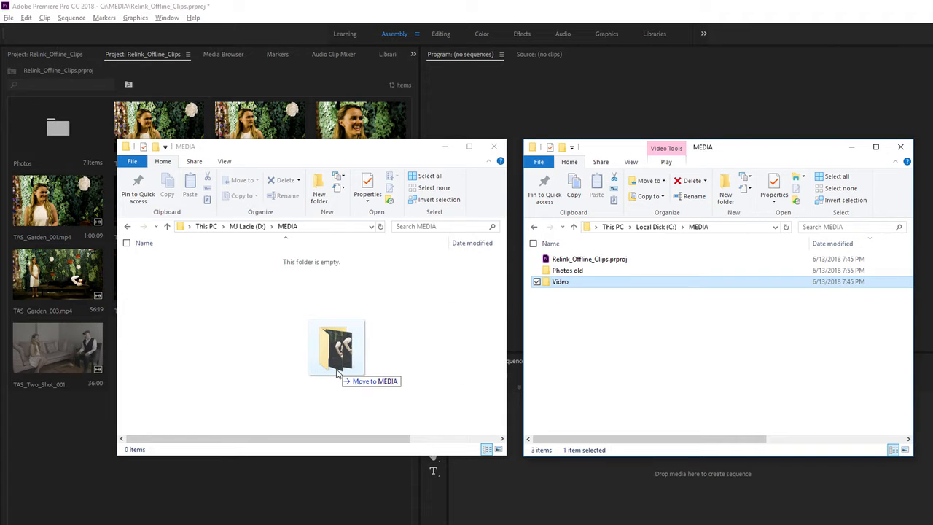
{"action": "left_click_drag", "start_coordinate": [338, 373], "coordinate": [336, 373]}
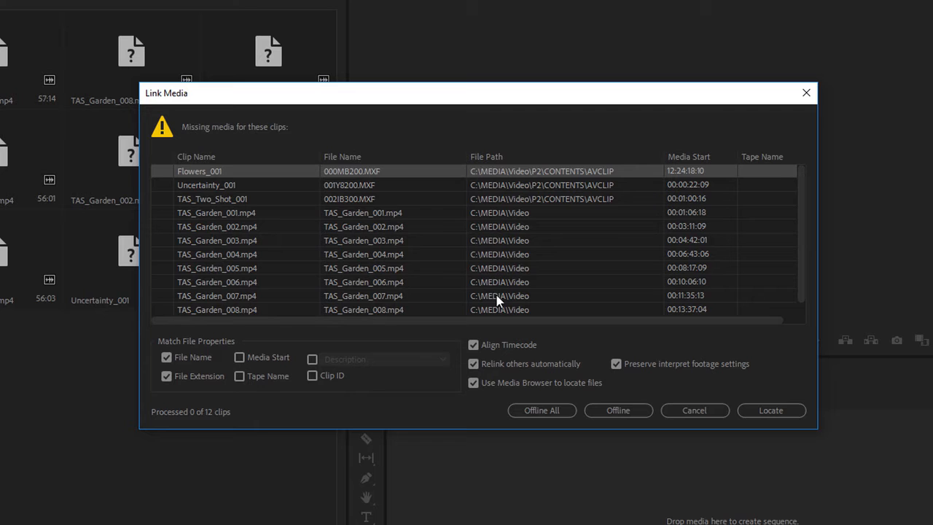
Step: Review the missing clips and start locating Flowers_001 in an enlarged file browser limited to exact name matches
{"action": "scroll", "coordinate": [804, 250], "scroll_direction": "down", "scroll_amount": 1}
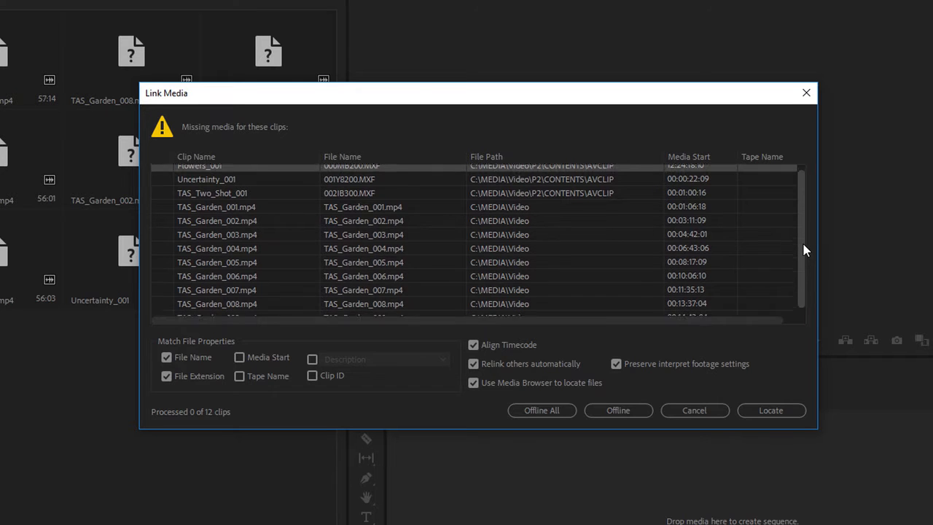
{"action": "scroll", "coordinate": [805, 259], "scroll_direction": "down", "scroll_amount": 1}
{"action": "scroll", "coordinate": [807, 226], "scroll_direction": "up", "scroll_amount": 1}
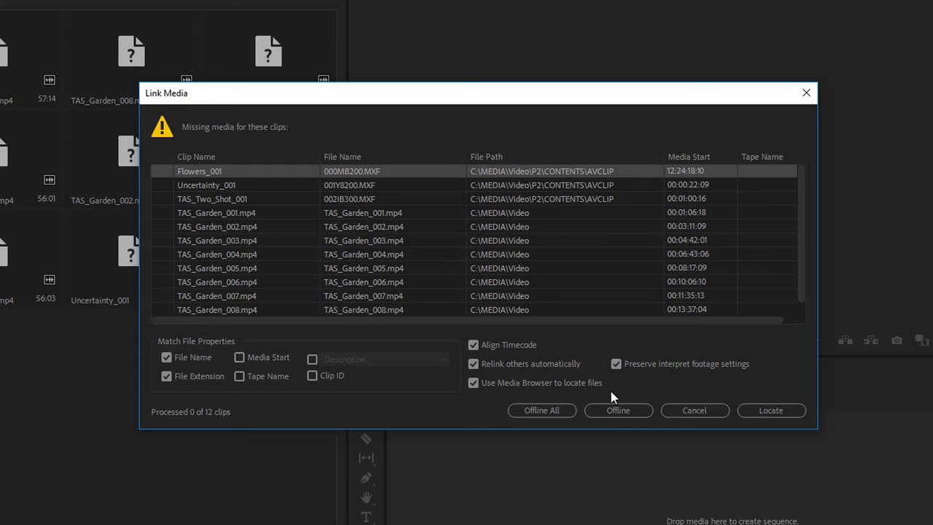
{"action": "left_click", "coordinate": [769, 409]}
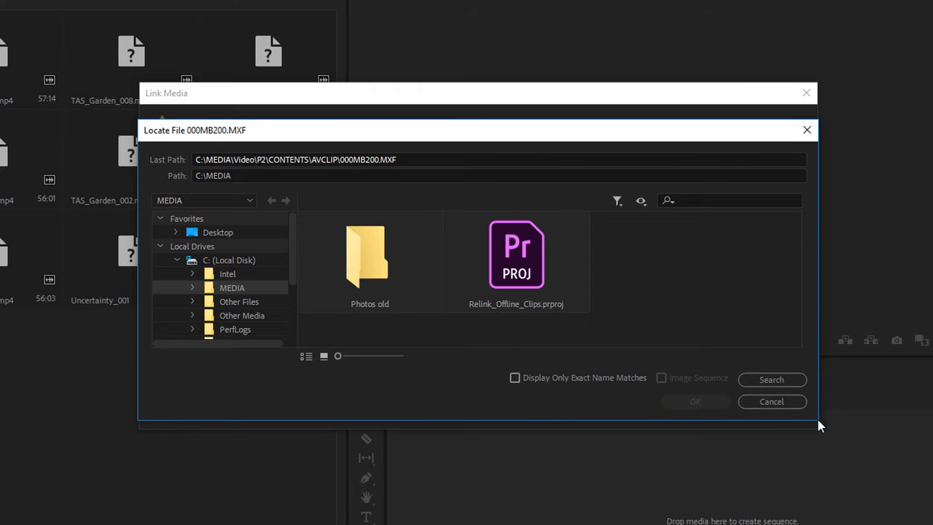
{"action": "left_click_drag", "start_coordinate": [817, 416], "coordinate": [809, 491]}
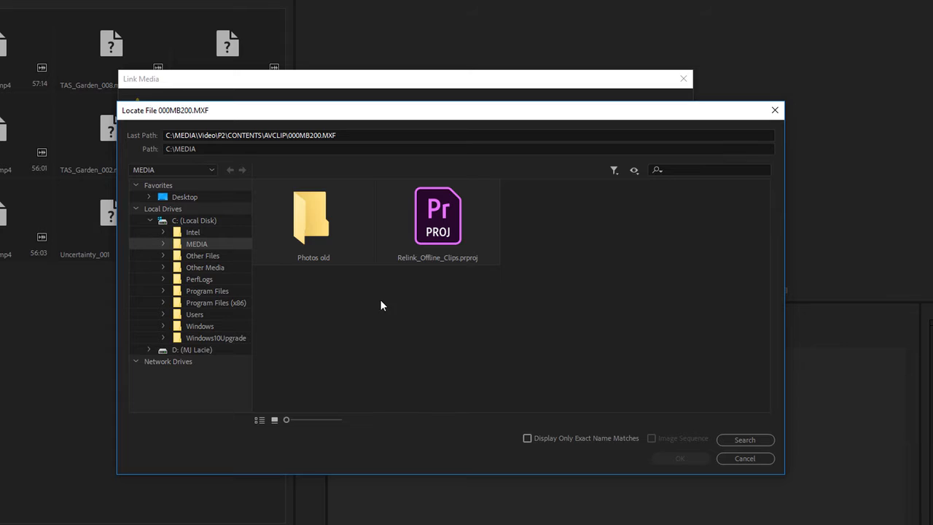
{"action": "left_click", "coordinate": [527, 438]}
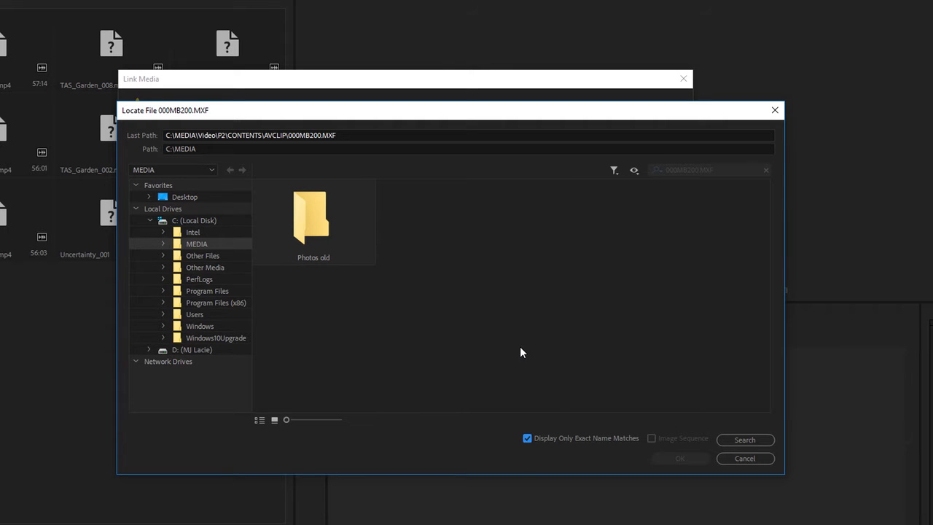
Step: Search the MEDIA folder on drive D: (MJ Lacie) for the missing file 000MB200.MXF
{"action": "left_click", "coordinate": [202, 351]}
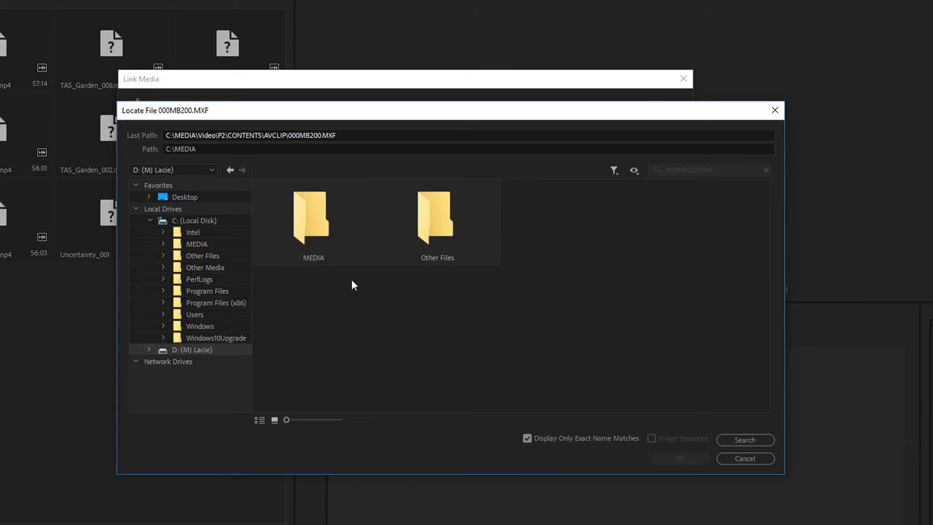
{"action": "double_click", "coordinate": [319, 216]}
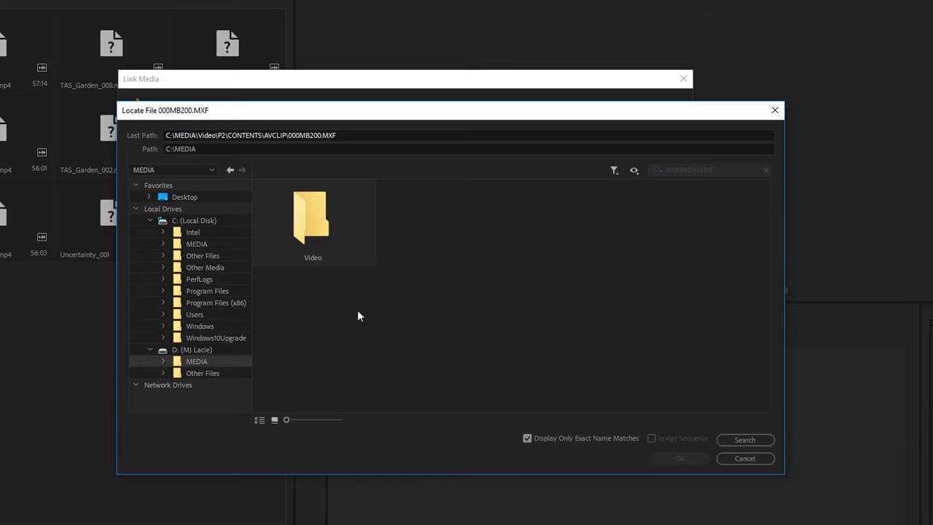
{"action": "left_click", "coordinate": [732, 438]}
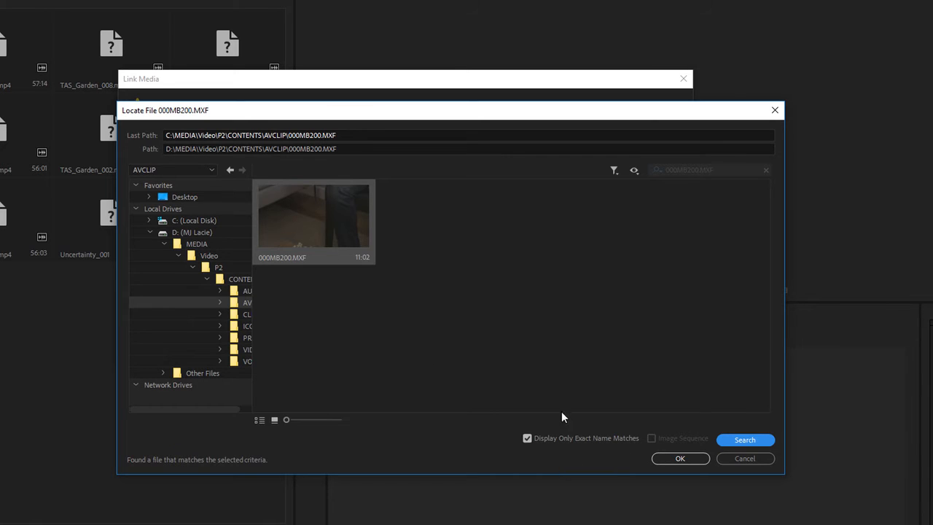
Step: Compare the folder's files with and without the exact-name filter, and relink the missing media to 000MB200.MXF in D:\MEDIA\Video\P2\CONTENTS\AVCLIP
{"action": "left_click", "coordinate": [528, 438]}
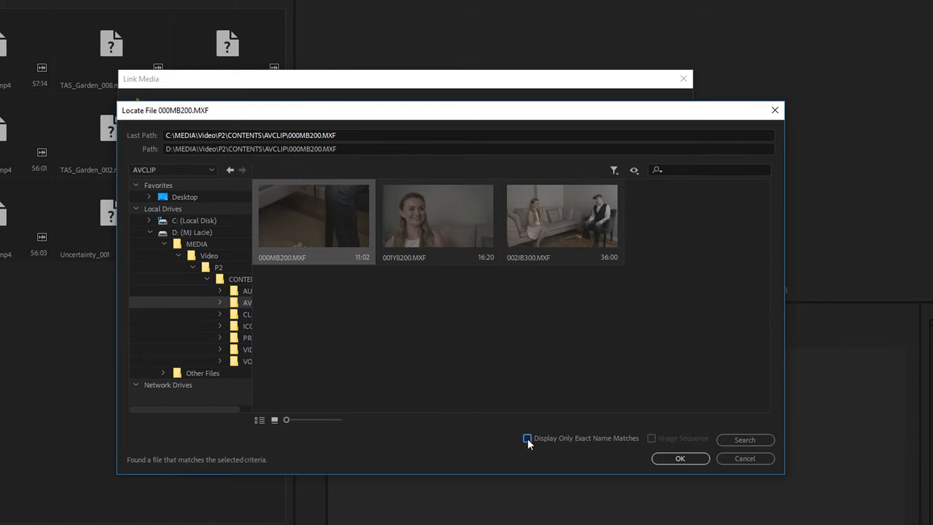
{"action": "left_click", "coordinate": [527, 438]}
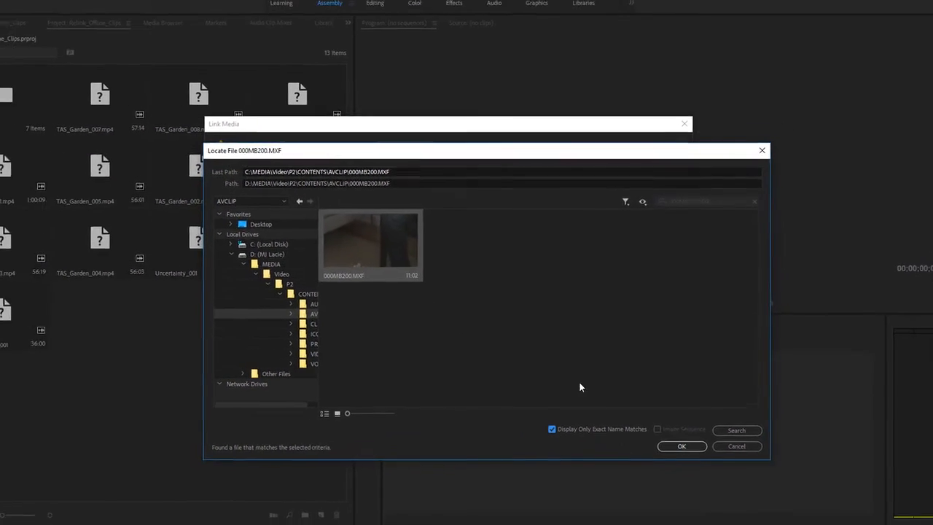
{"action": "left_click", "coordinate": [671, 443]}
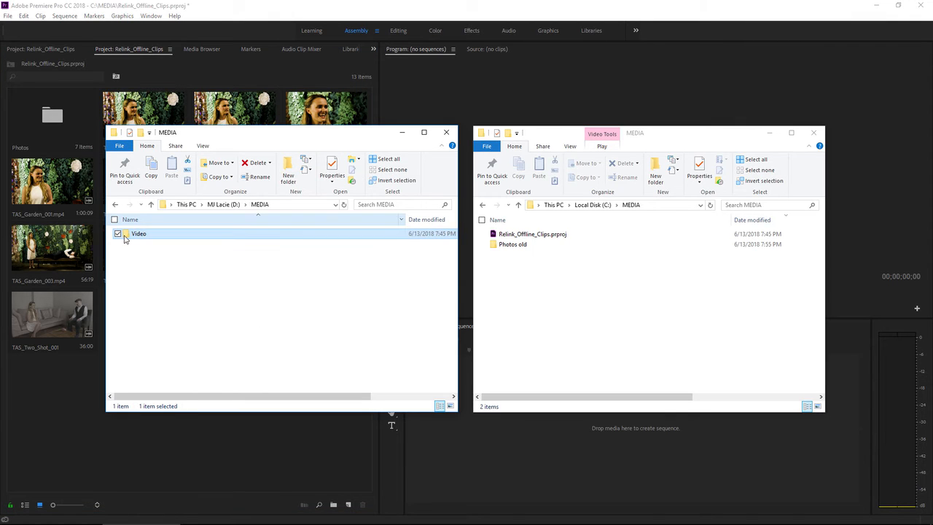
Step: Move the Video folder from D:\MEDIA back to C:\MEDIA in File Explorer and return to Premiere Pro
{"action": "left_click_drag", "start_coordinate": [127, 238], "coordinate": [533, 323]}
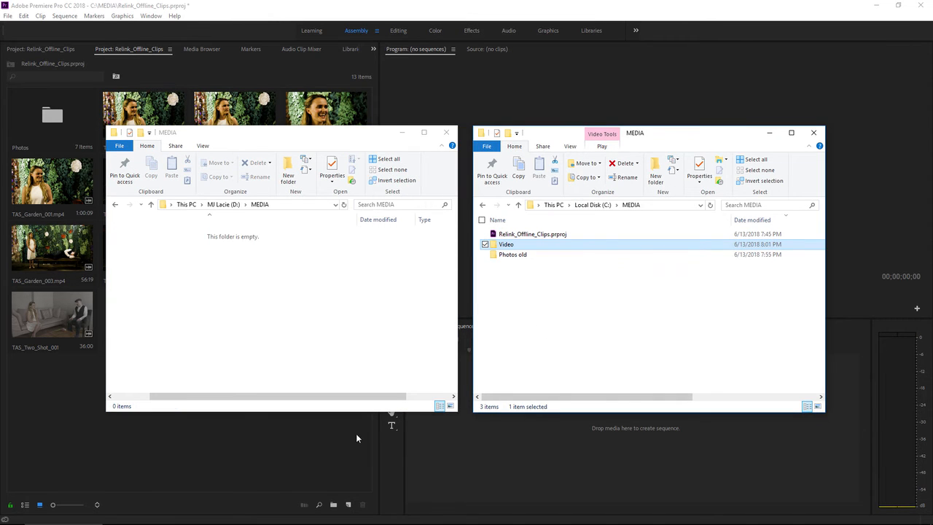
{"action": "left_click", "coordinate": [313, 441]}
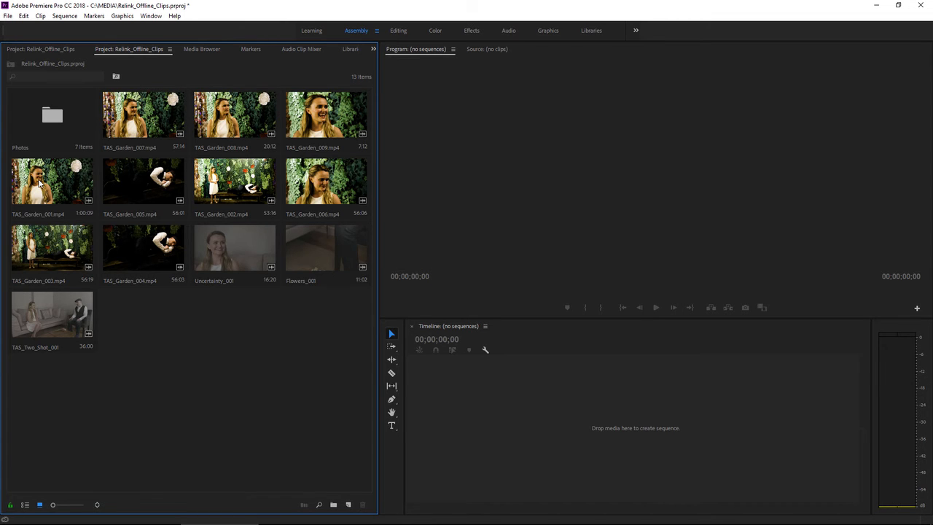
Step: Make the clip TAS_Garden_001.mp4 offline while keeping its media files on disk
{"action": "right_click", "coordinate": [40, 186]}
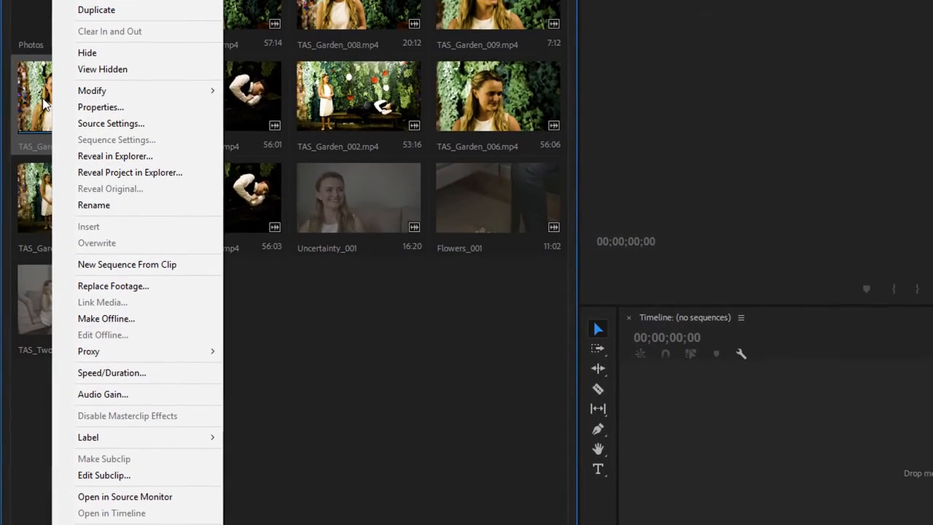
{"action": "left_click", "coordinate": [156, 326]}
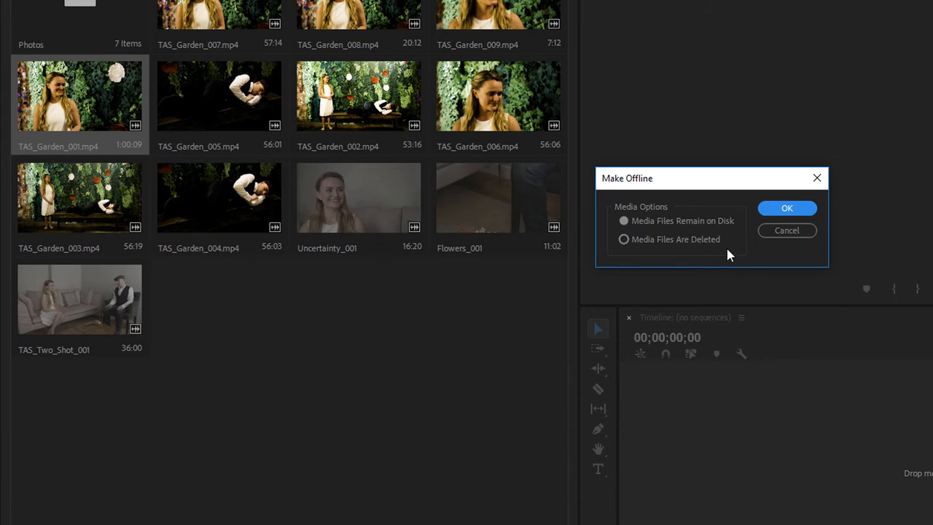
{"action": "left_click", "coordinate": [787, 210]}
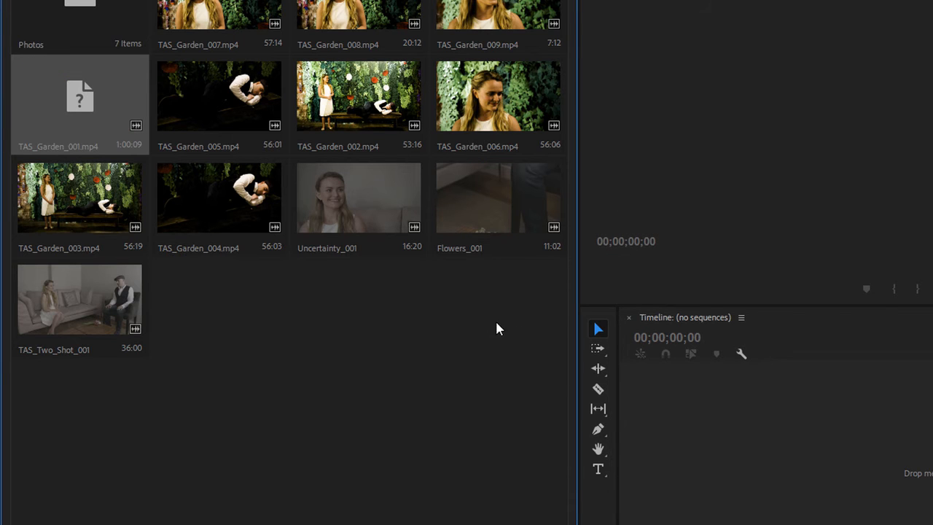
Step: Examine the Edit Offline File details of TAS_Garden_001.mp4 and close them without changes
{"action": "double_click", "coordinate": [84, 103]}
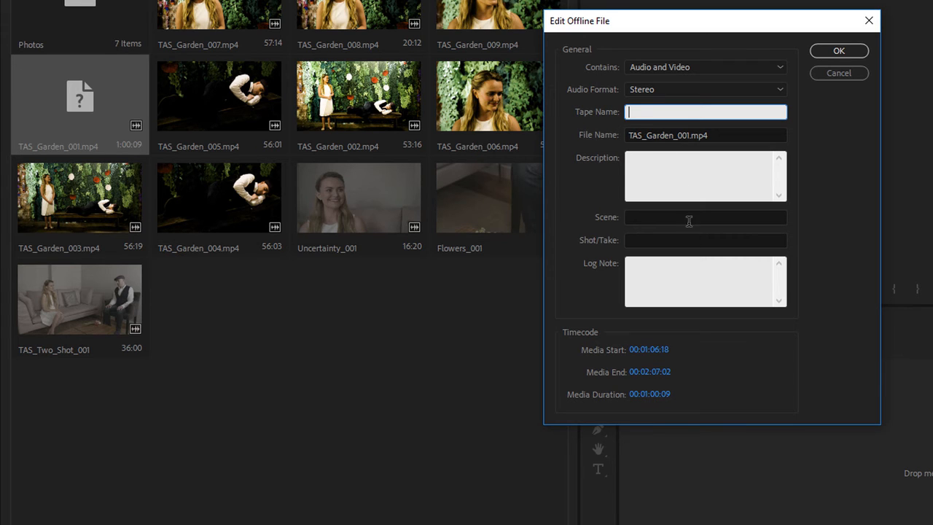
{"action": "left_click", "coordinate": [838, 73]}
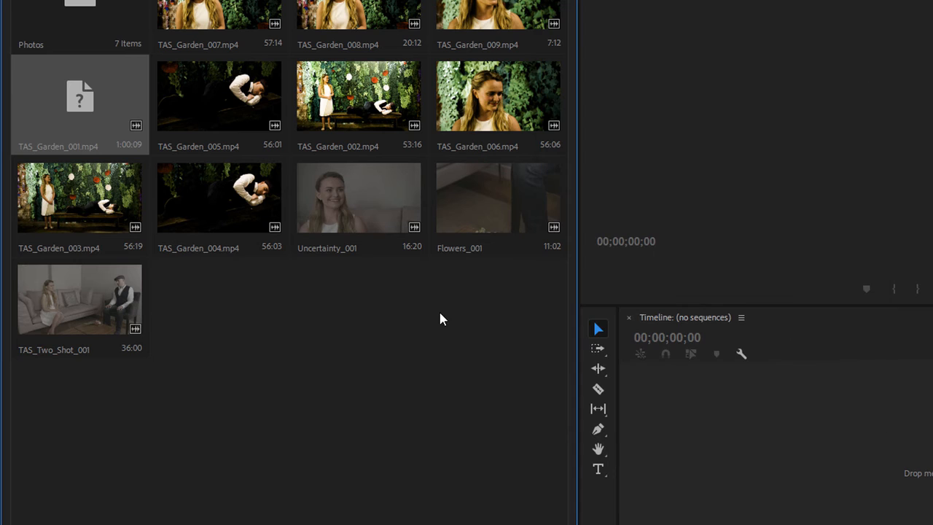
Step: Start the Link Media command for the offline clip TAS_Garden_001.mp4
{"action": "right_click", "coordinate": [77, 92]}
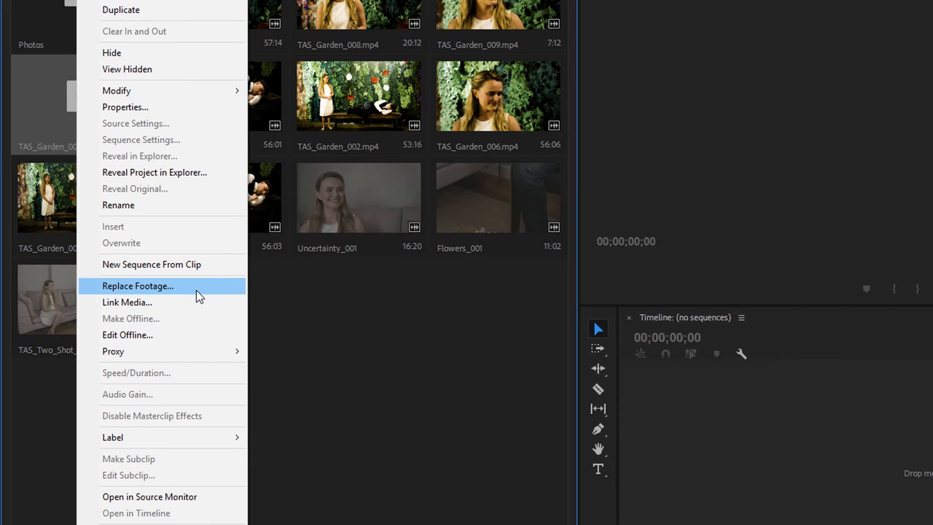
{"action": "left_click", "coordinate": [186, 303]}
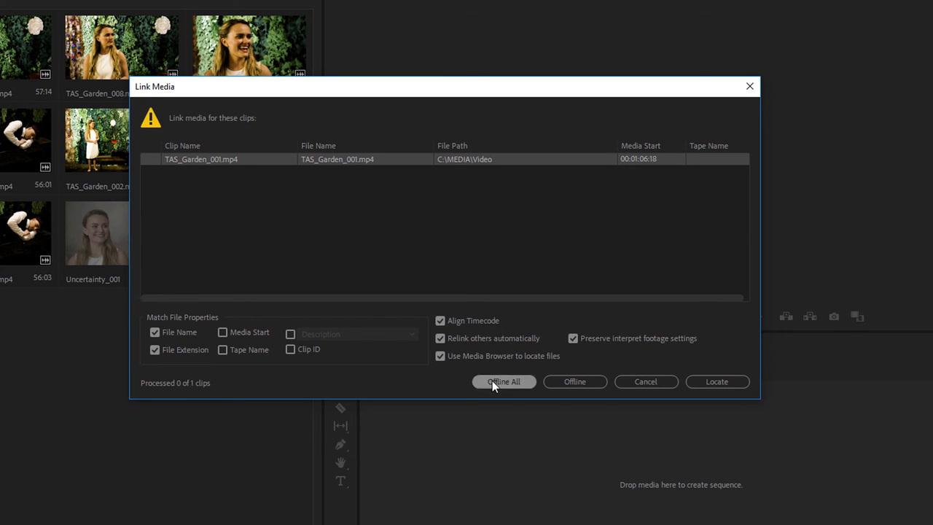
Step: Try locating TAS_Garden_001.mp4 with the system file browser instead of the Media Browser, and cancel the selection
{"action": "left_click", "coordinate": [439, 355]}
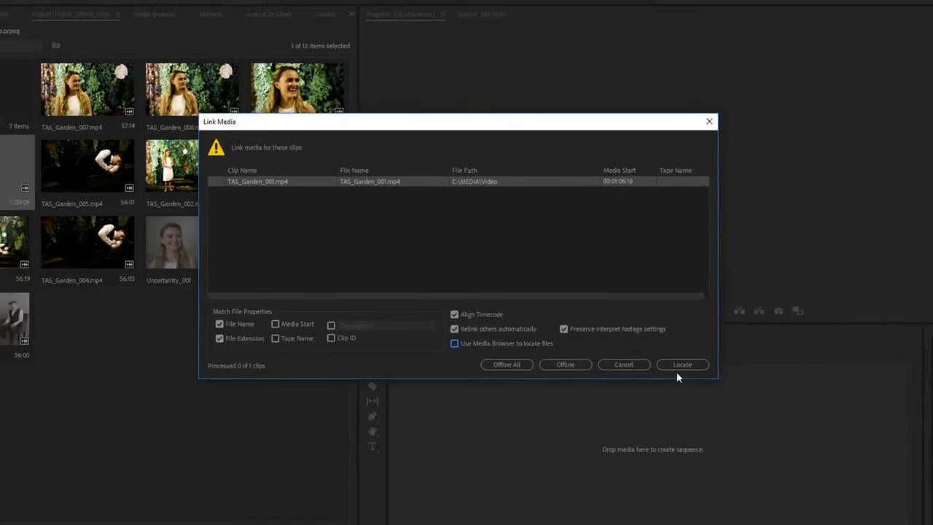
{"action": "left_click", "coordinate": [706, 376]}
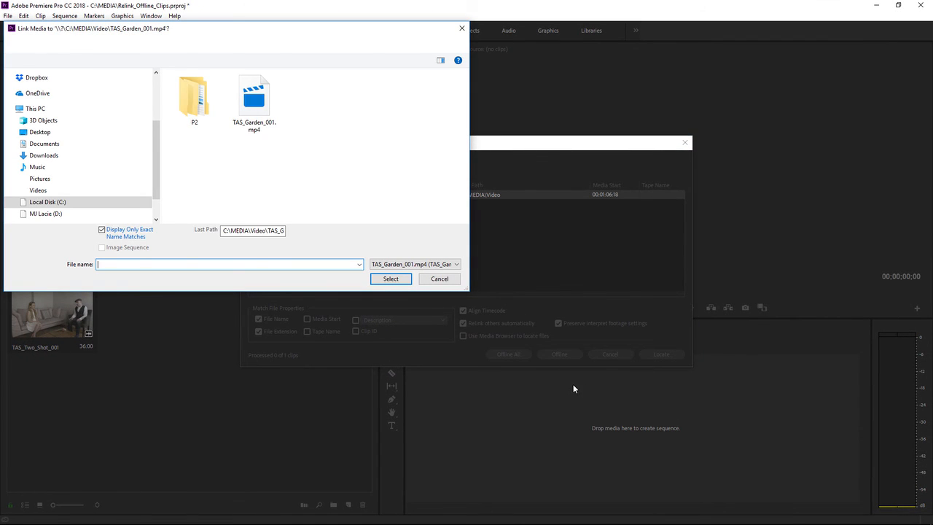
{"action": "left_click", "coordinate": [439, 279]}
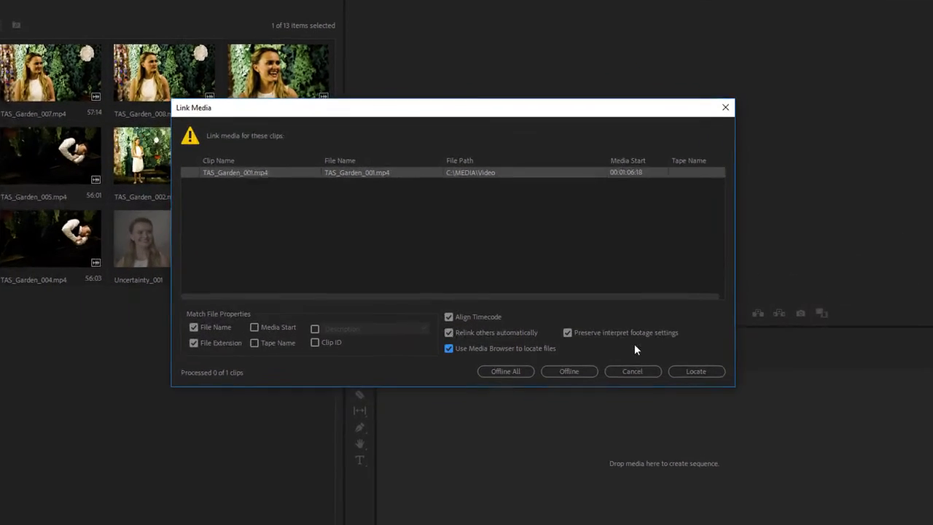